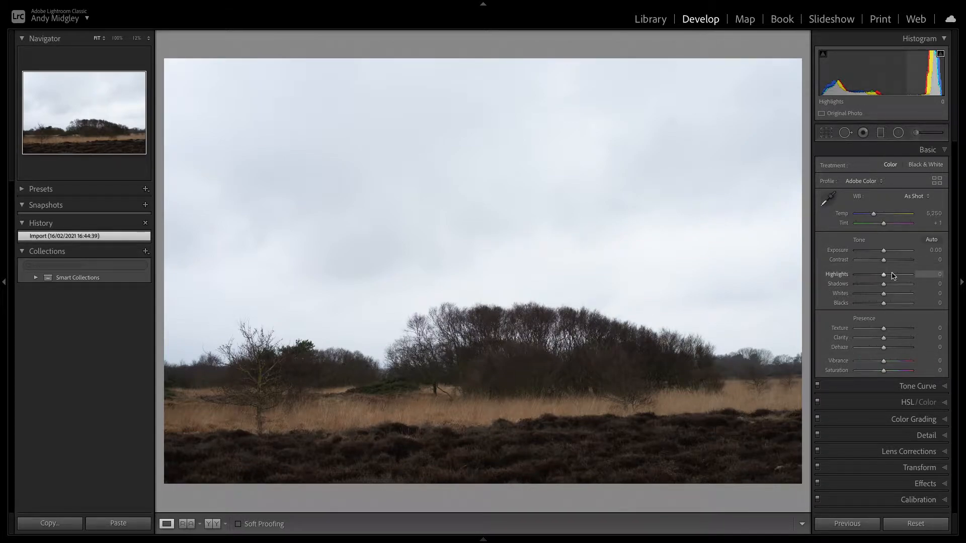
- Add a graduated filter from above the sky down to the foreground heather with Exposure -2.20, Contrast 100 and Clarity 100
left_click(881, 133)
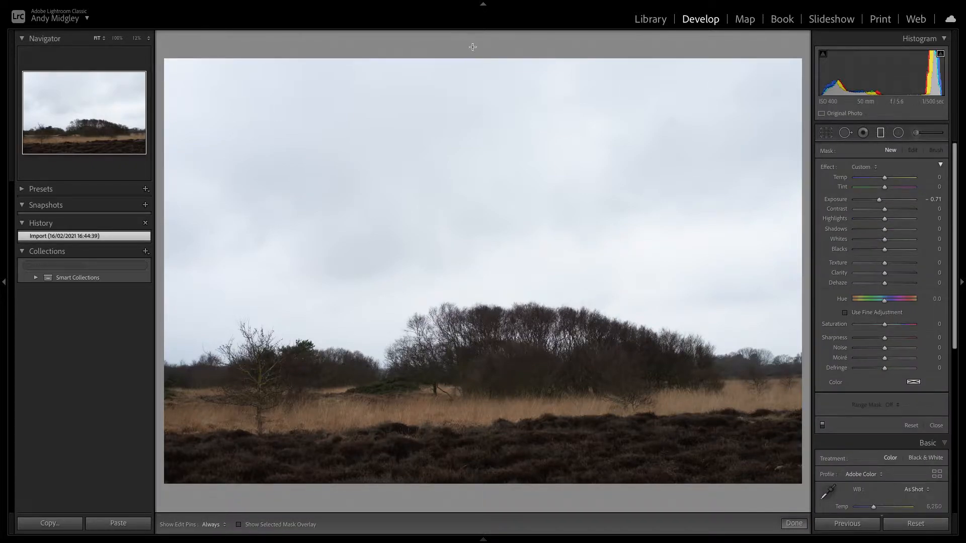
left_click_drag(476, 47, 477, 473)
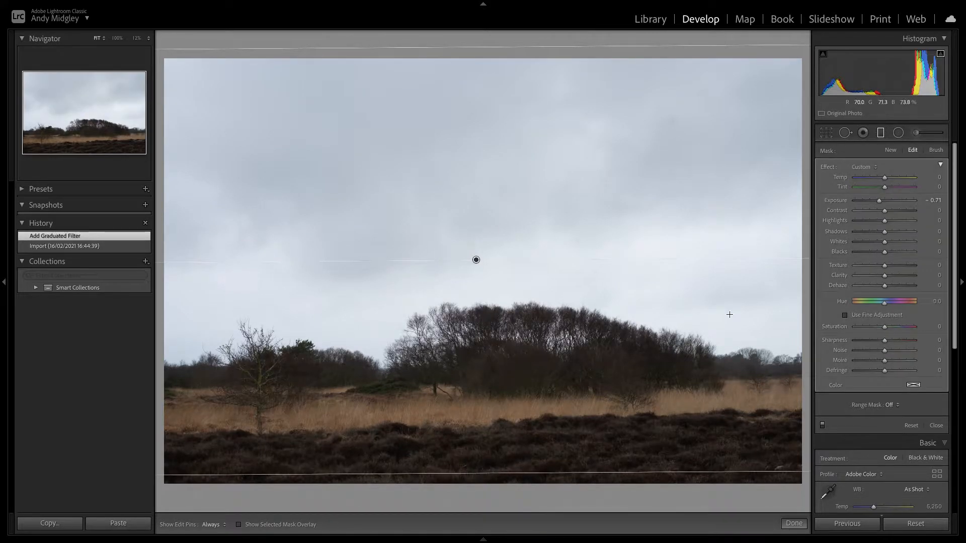
left_click_drag(879, 203, 870, 205)
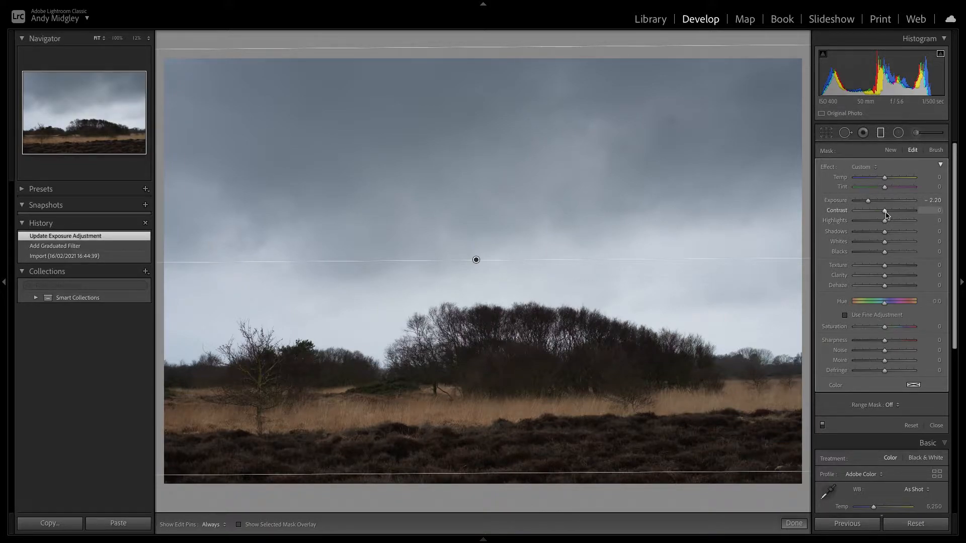
left_click_drag(885, 211, 923, 210)
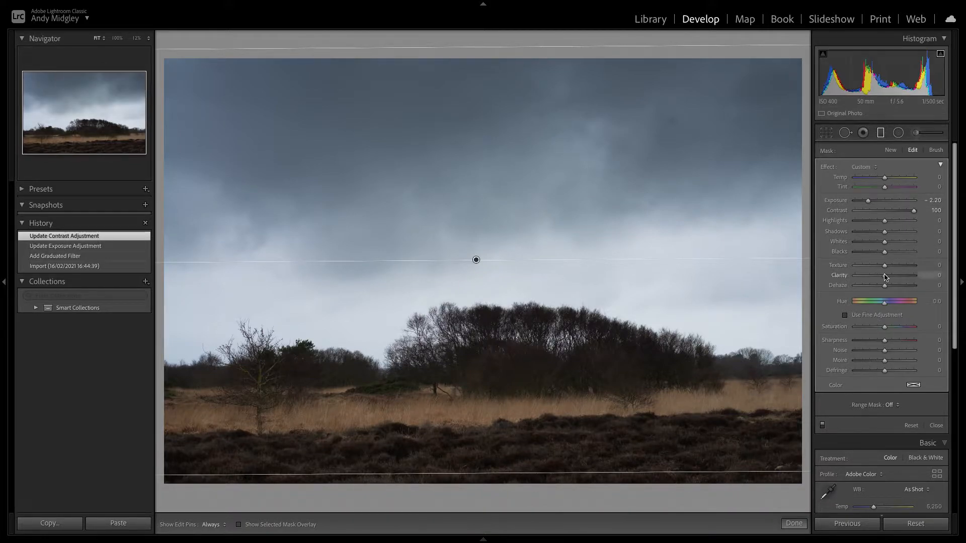
left_click_drag(885, 276, 922, 277)
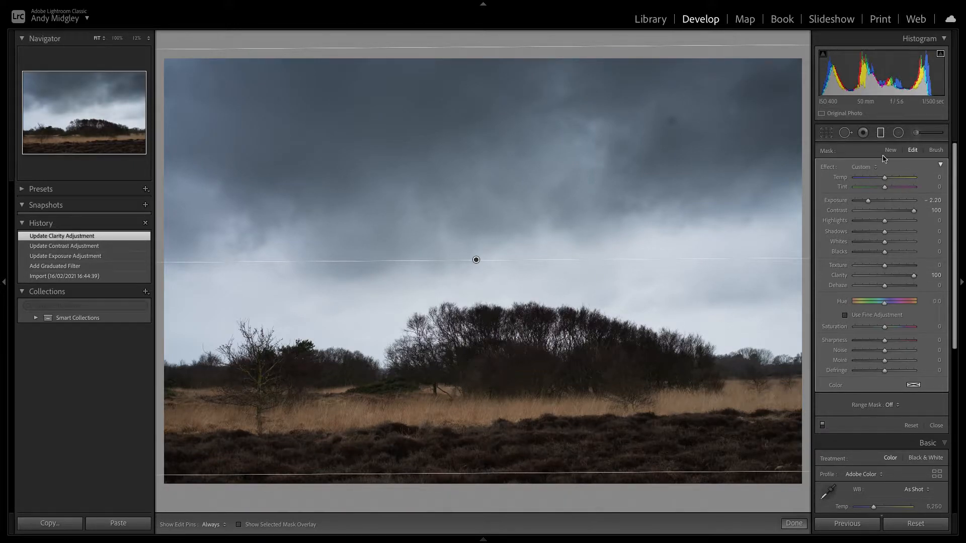
- Remove the dark dust spot in the upper-right clouds with a size 40 Heal spot removal
left_click(846, 133)
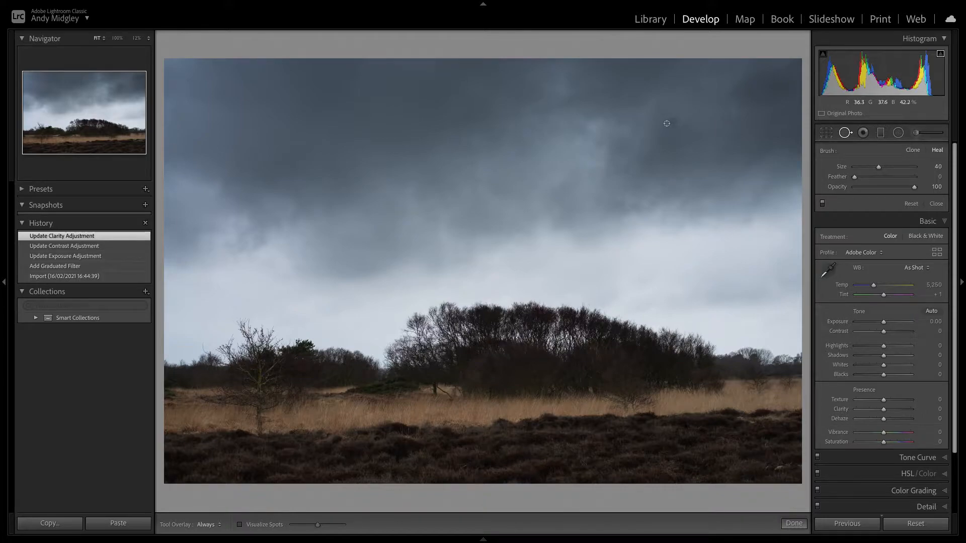
left_click_drag(666, 123, 671, 127)
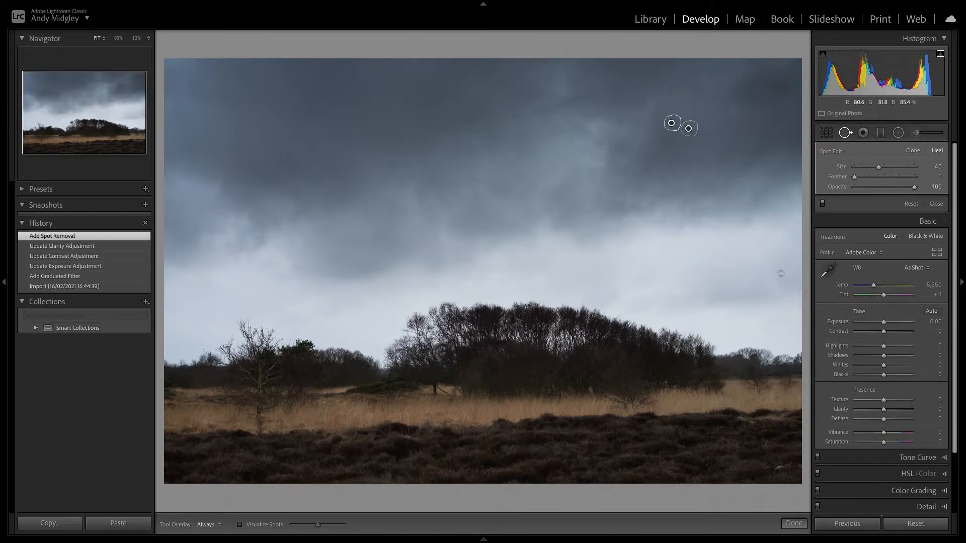
key("Return")
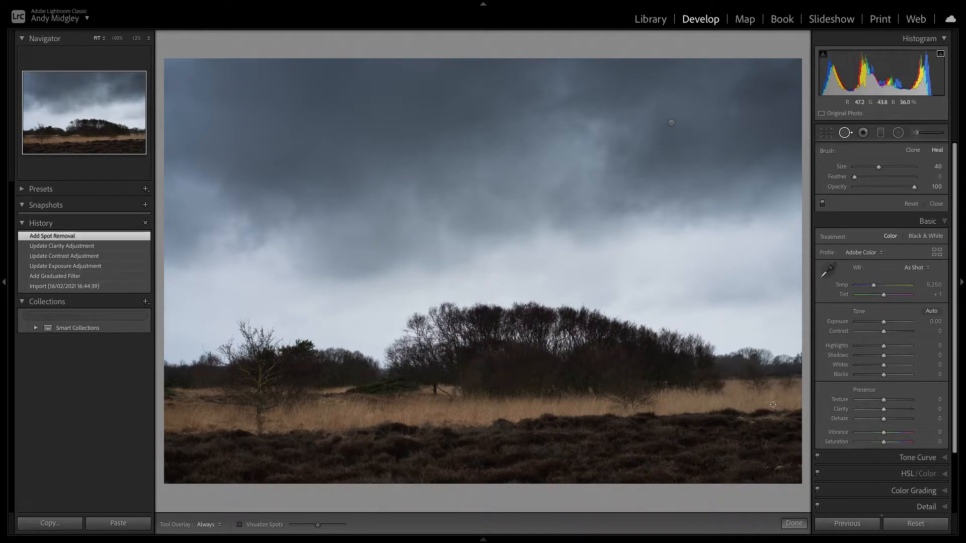
left_click(794, 524)
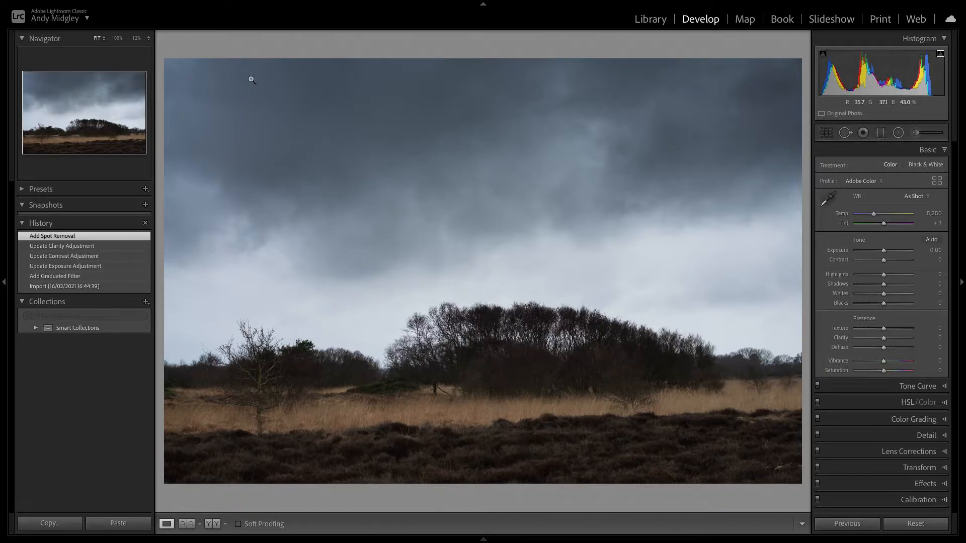
- Open a copy of the photo with Lightroom adjustments in Color Efex Pro 4
mouse_move(261, 3)
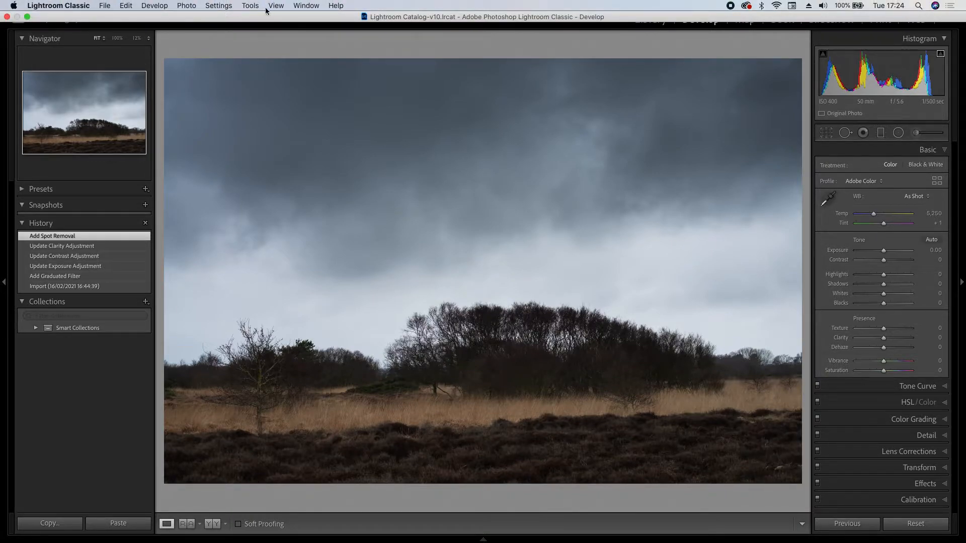
left_click(190, 6)
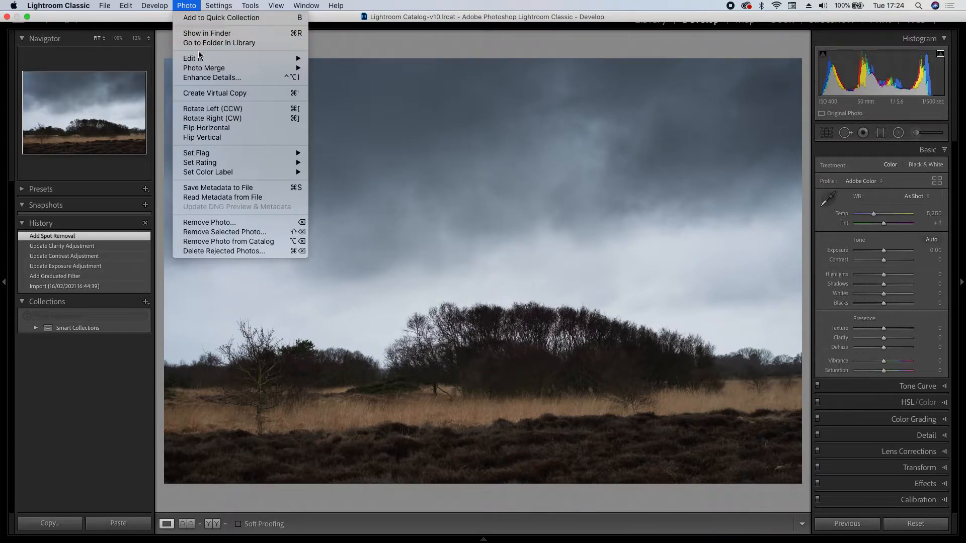
mouse_move(200, 58)
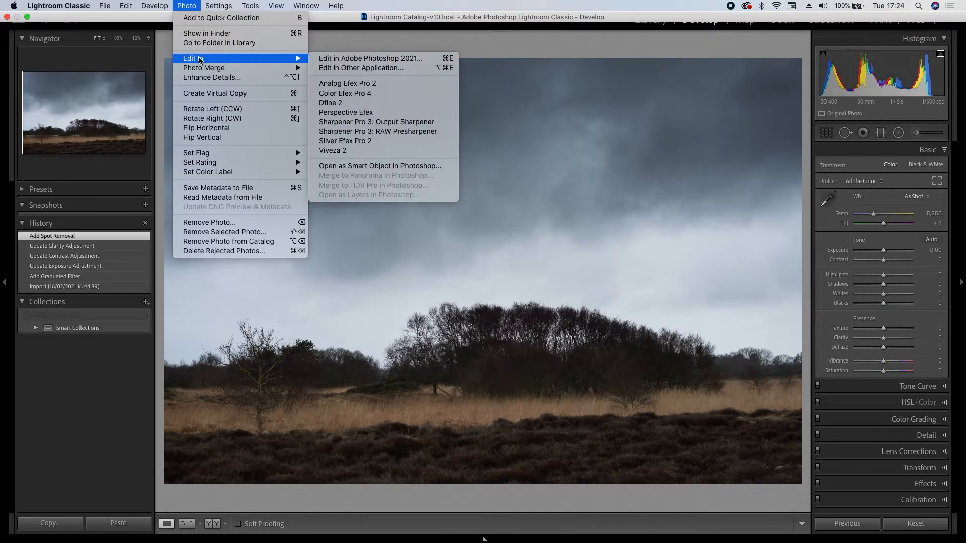
left_click(355, 94)
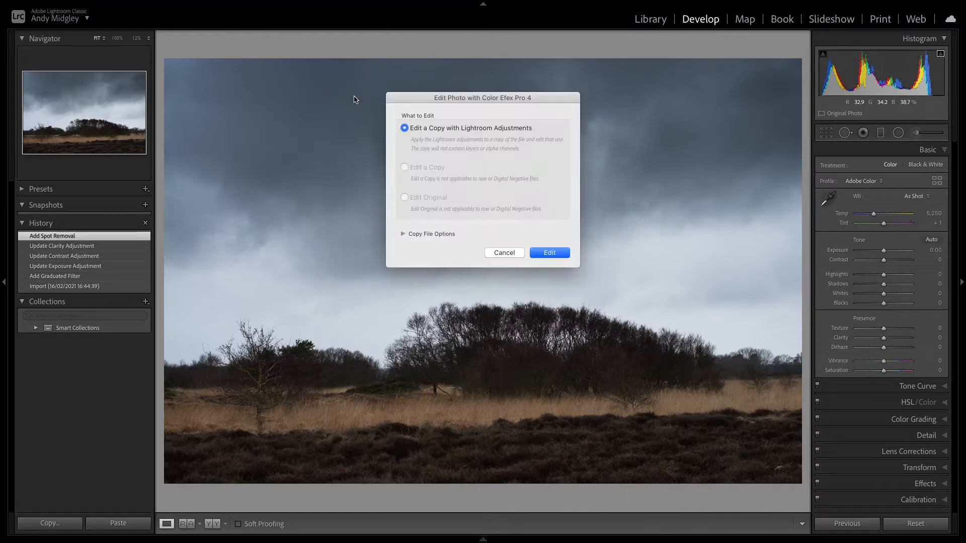
left_click(549, 253)
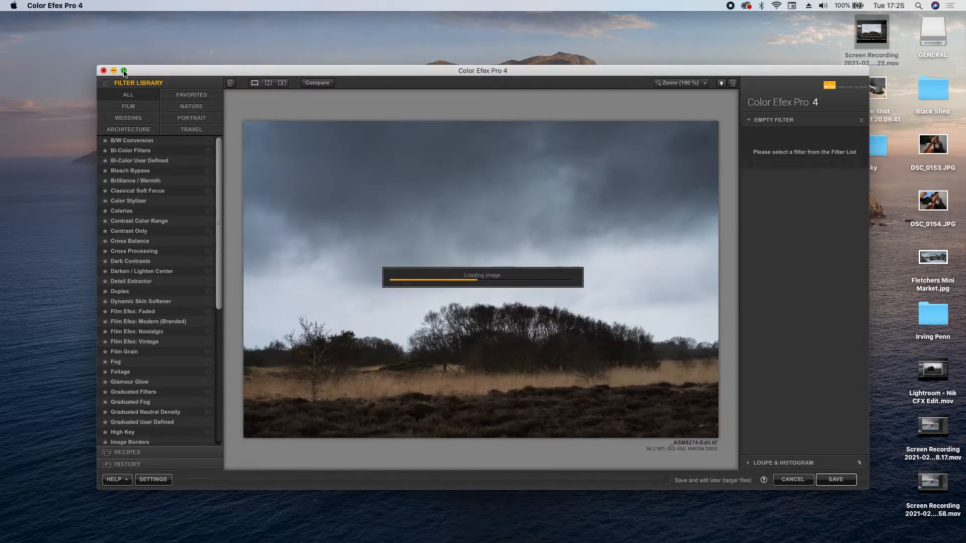
- Maximize the Color Efex window and apply Graduated Neutral Density with Upper Tonality -32% and Lower Tonality 42%
left_click(124, 71)
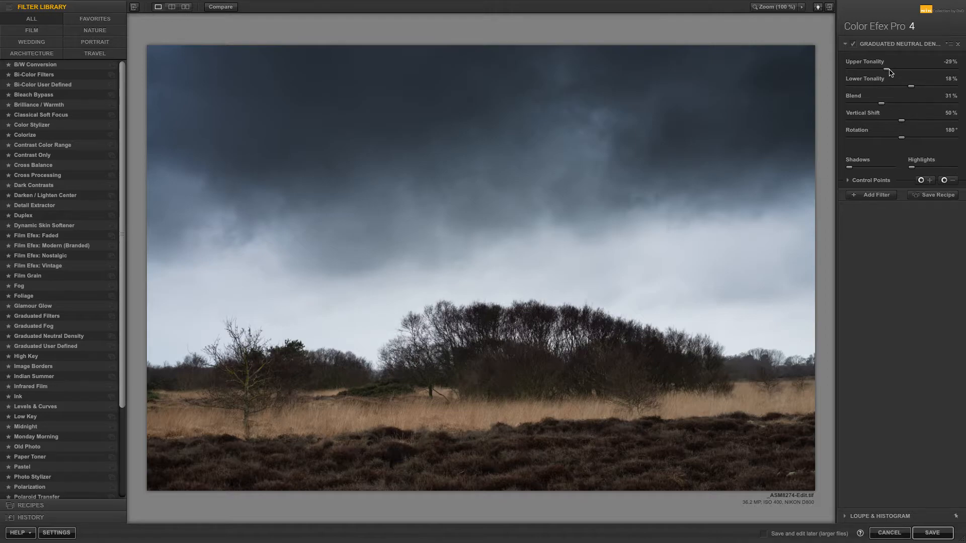
mouse_move(889, 73)
left_mouse_down()
mouse_move(906, 89)
mouse_move(928, 89)
mouse_move(886, 72)
left_mouse_up()
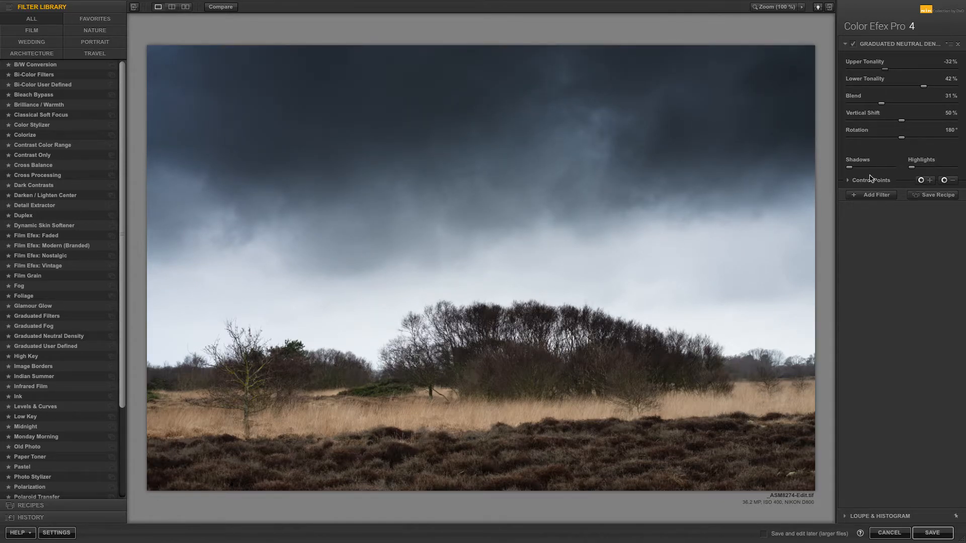
- Add a Pro Contrast filter on top of the graduated filter and set its Dynamic Contrast to 100%
left_click(865, 196)
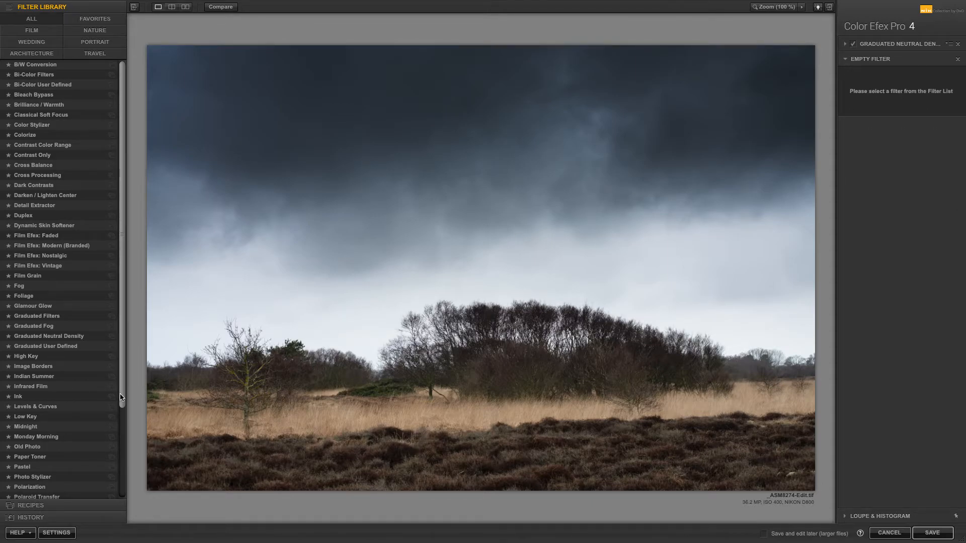
scroll(59, 430, "down", 5)
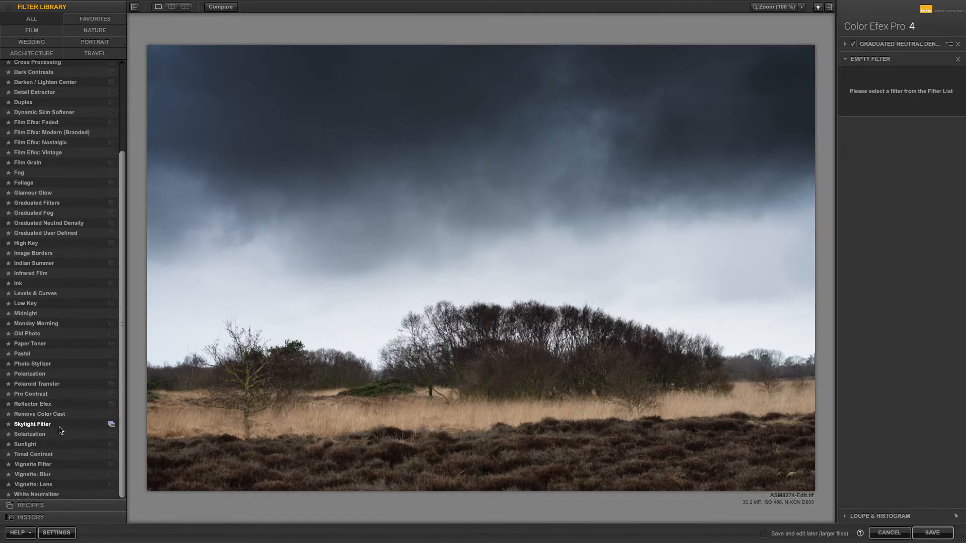
left_click(56, 396)
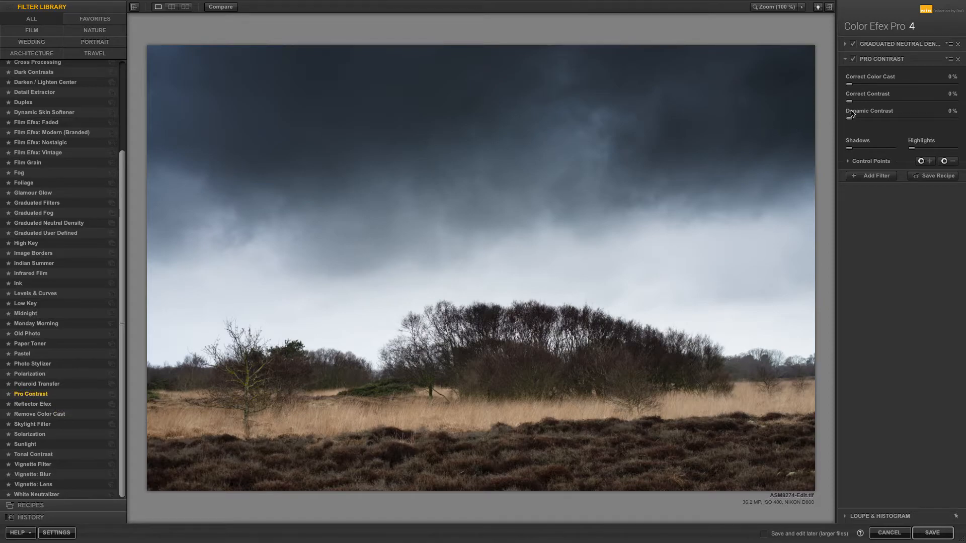
left_click_drag(849, 121, 964, 119)
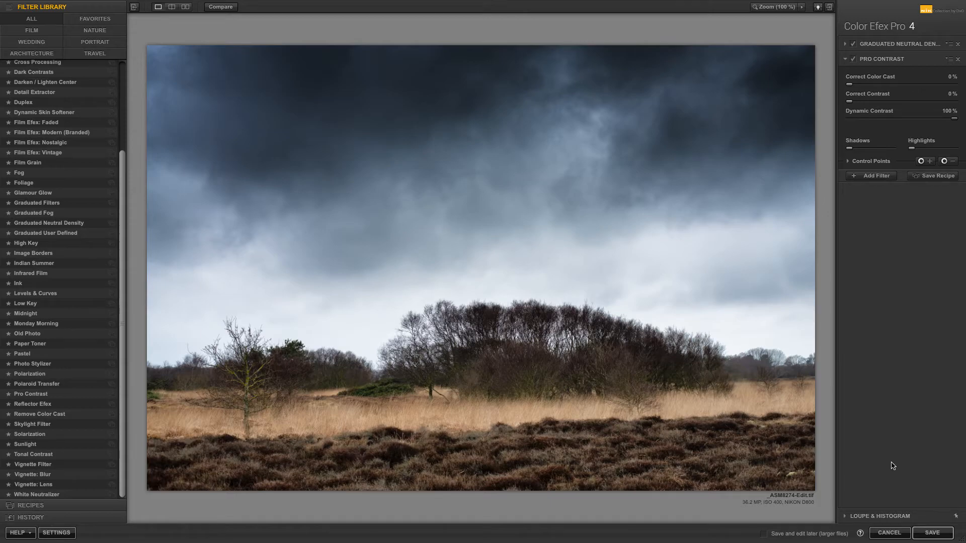
- Save the filtered copy and switch back to Lightroom Classic
left_click(932, 534)
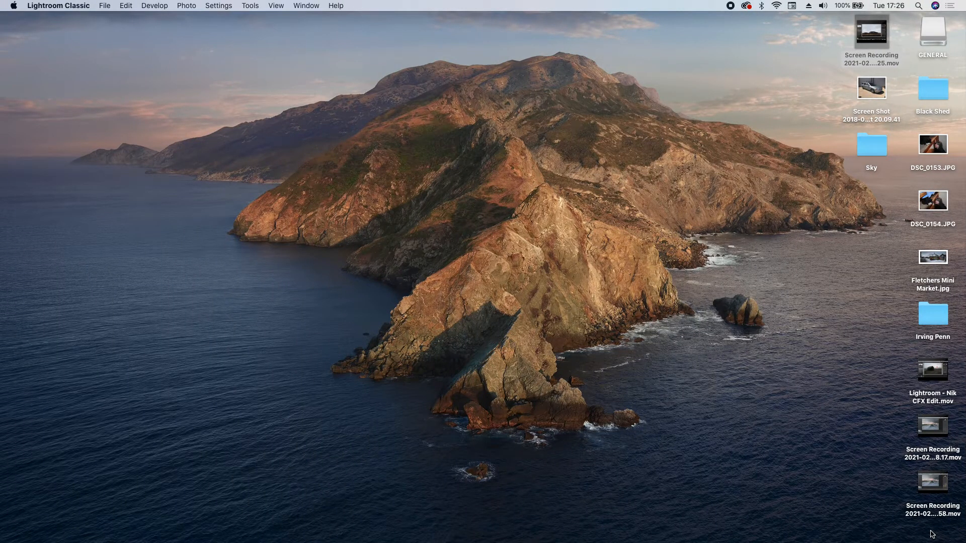
mouse_move(755, 540)
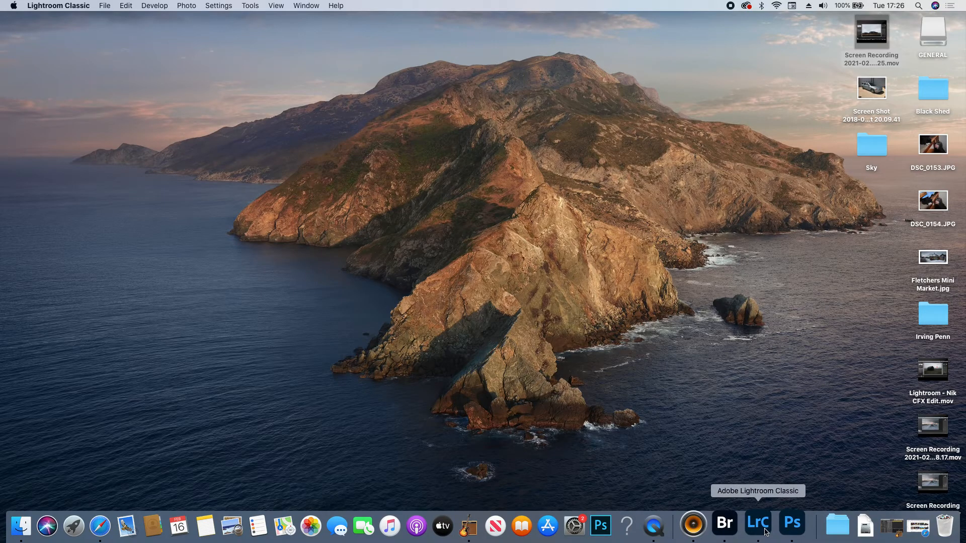
left_click(758, 524)
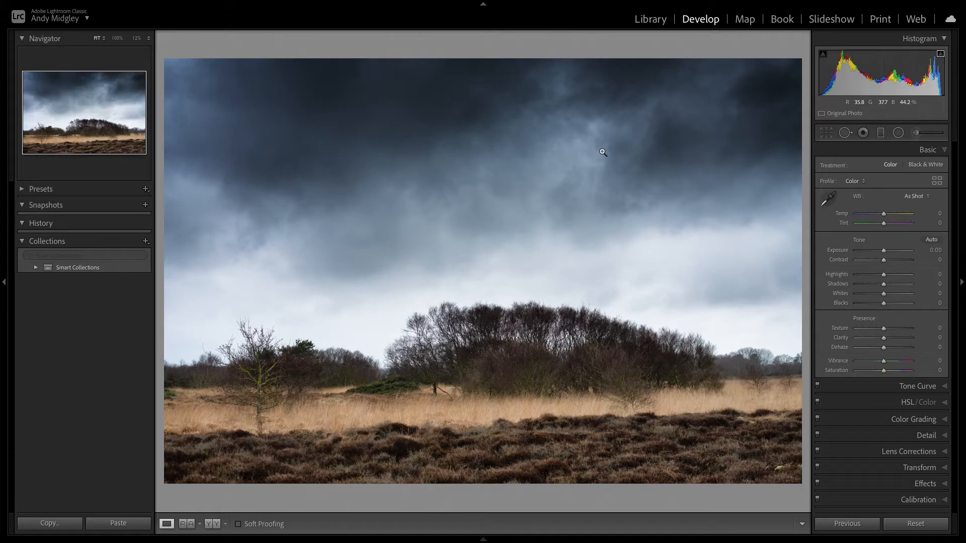
- Crop the edited copy to a 1 x 1 aspect, shifting the image so the clump of trees is centred in the frame
left_click(826, 133)
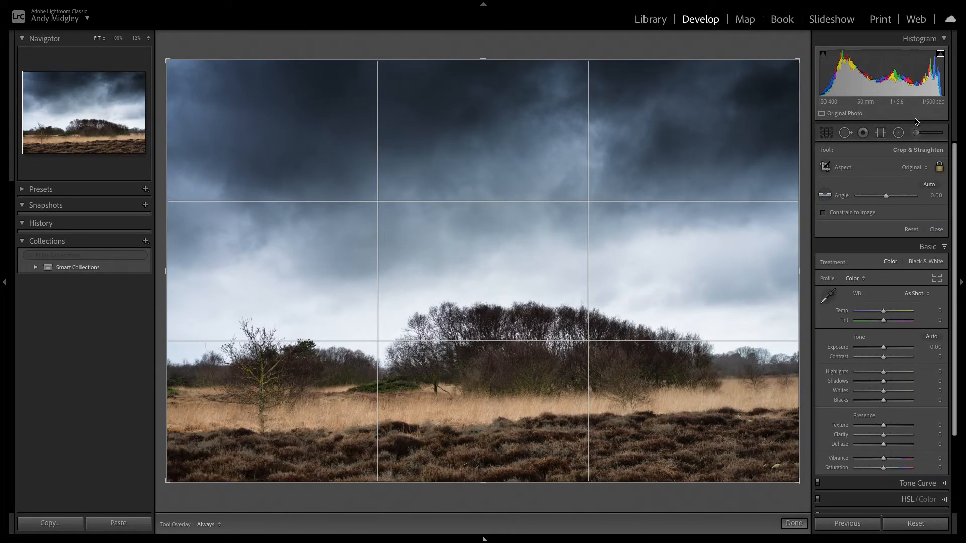
left_click(925, 168)
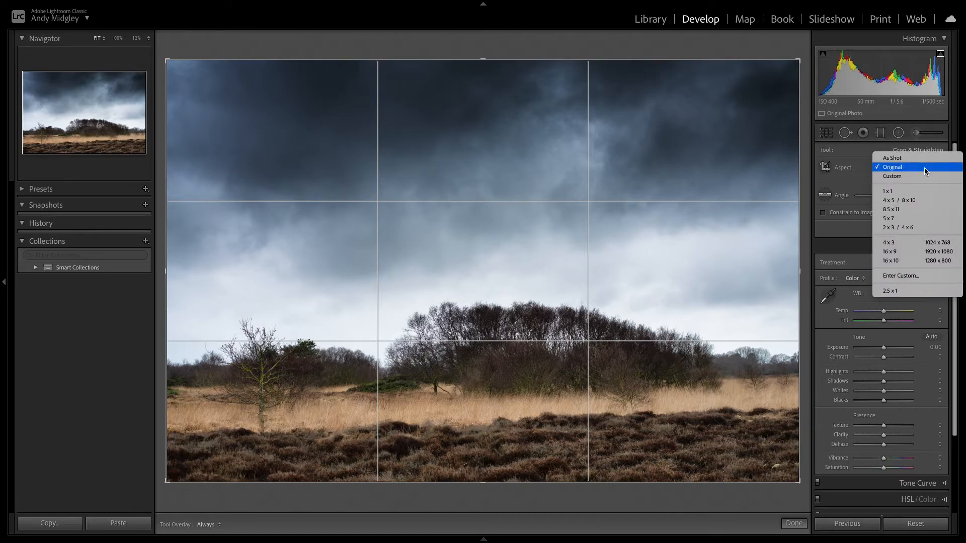
left_click(913, 192)
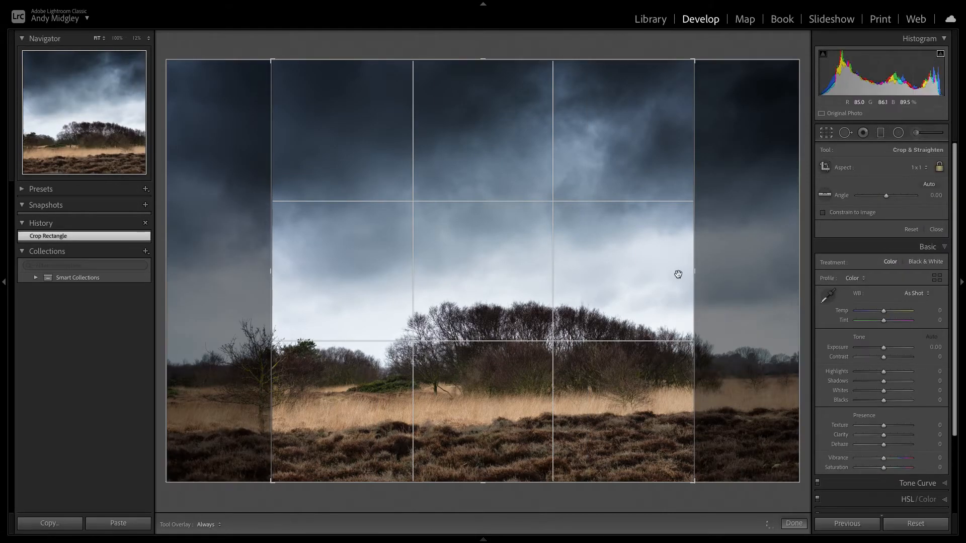
left_click_drag(645, 285, 591, 301)
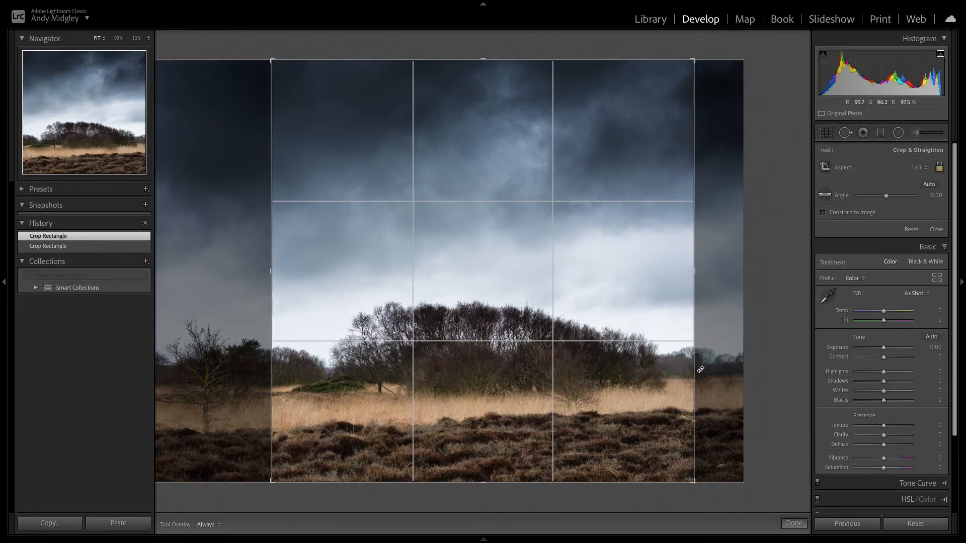
left_click(794, 525)
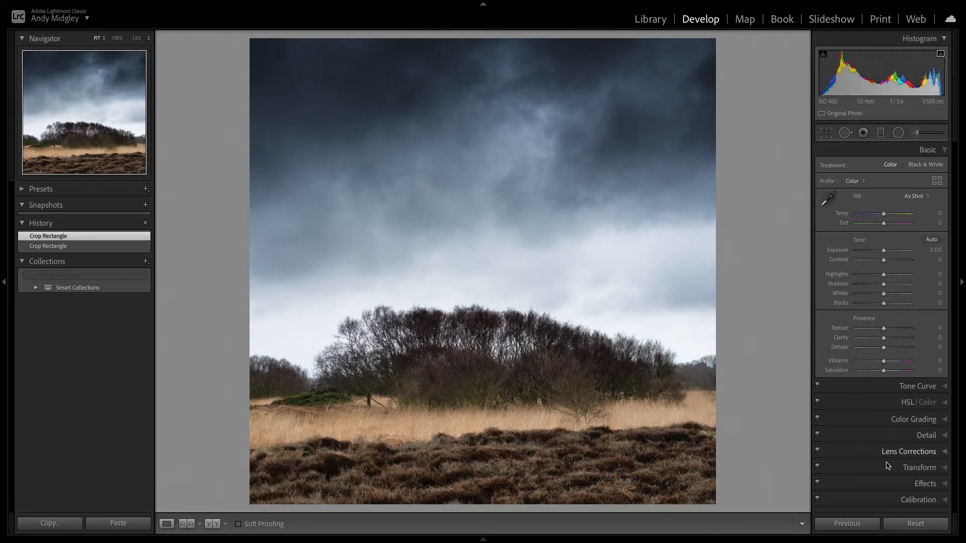
- Apply a Highlight Priority post-crop vignette with an Amount of -23 to the square photo
left_click(881, 483)
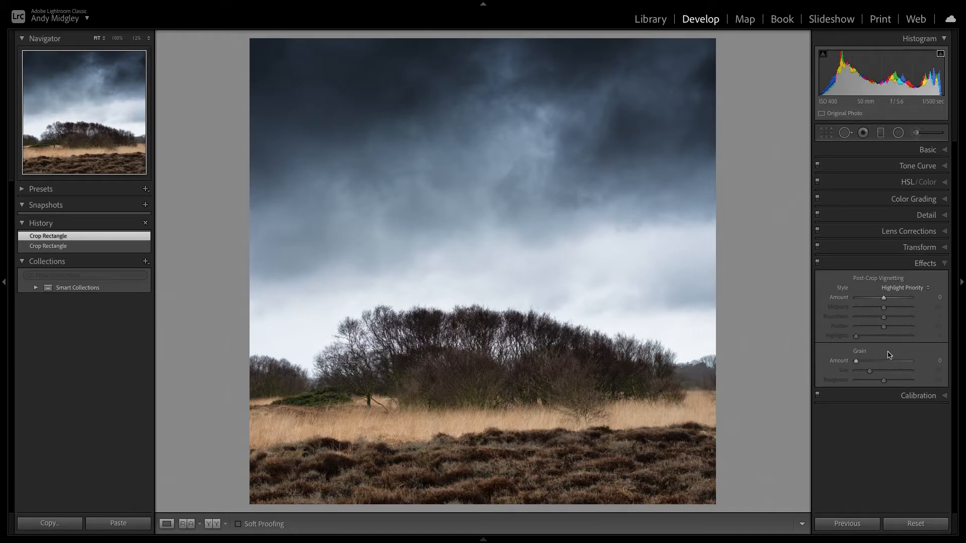
left_click_drag(884, 298, 878, 300)
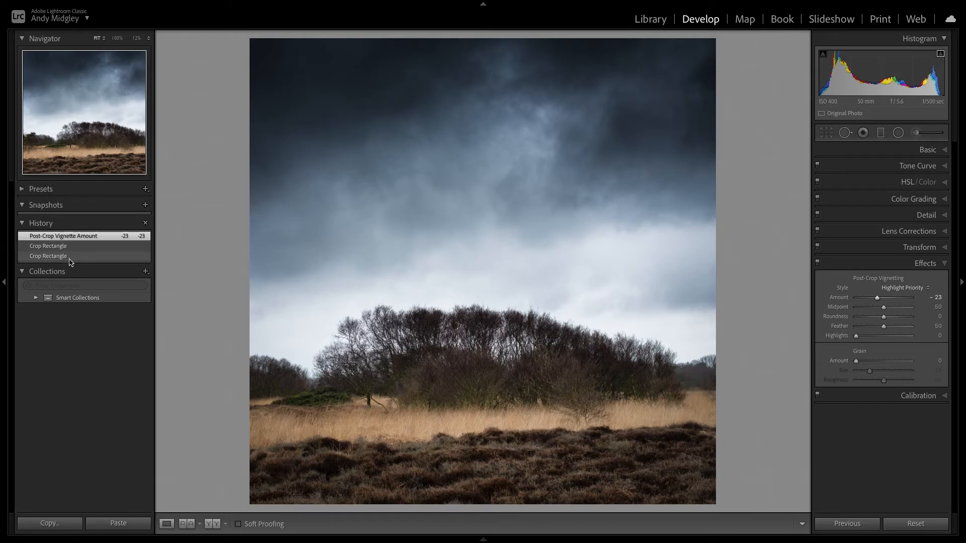
left_click(24, 226)
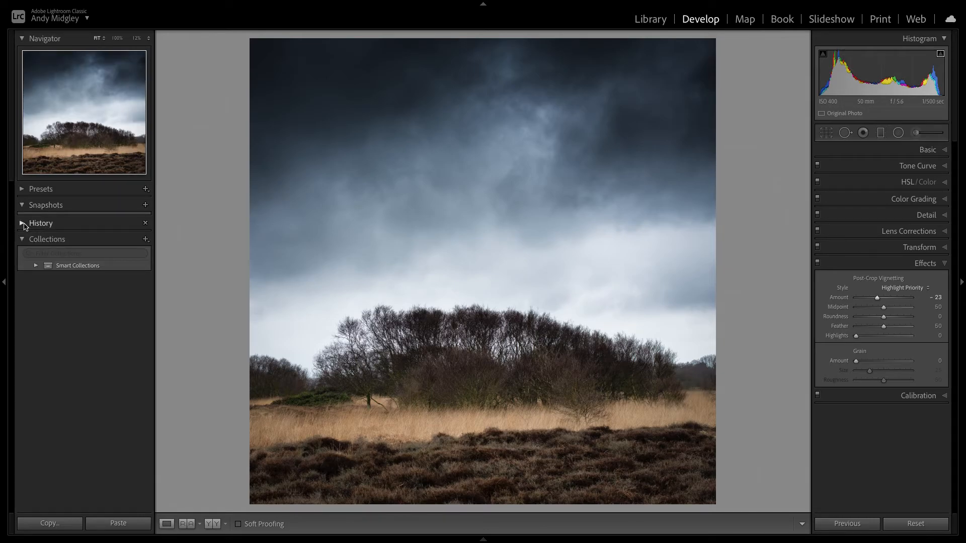
left_click(24, 226)
scroll(59, 250, "up", 1)
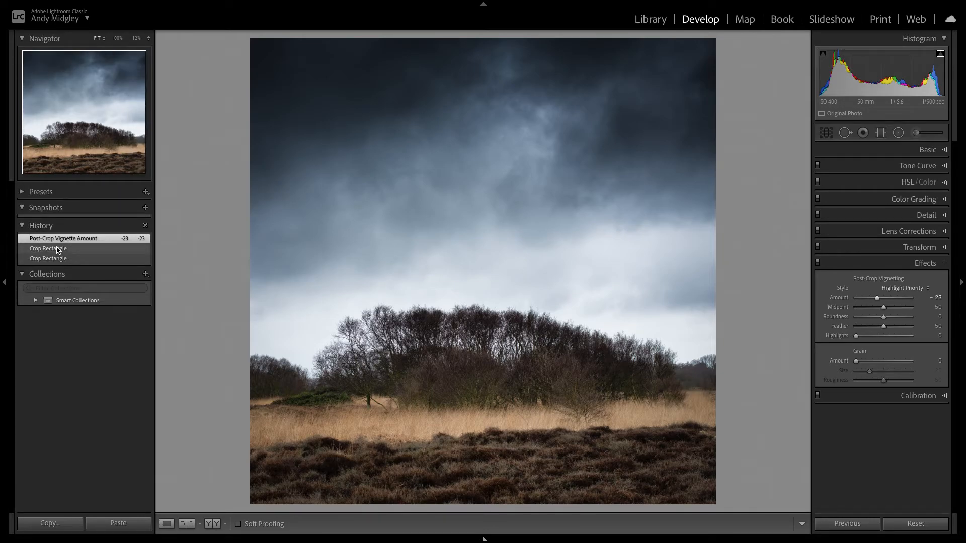
scroll(59, 250, "down", 1)
scroll(59, 251, "up", 1)
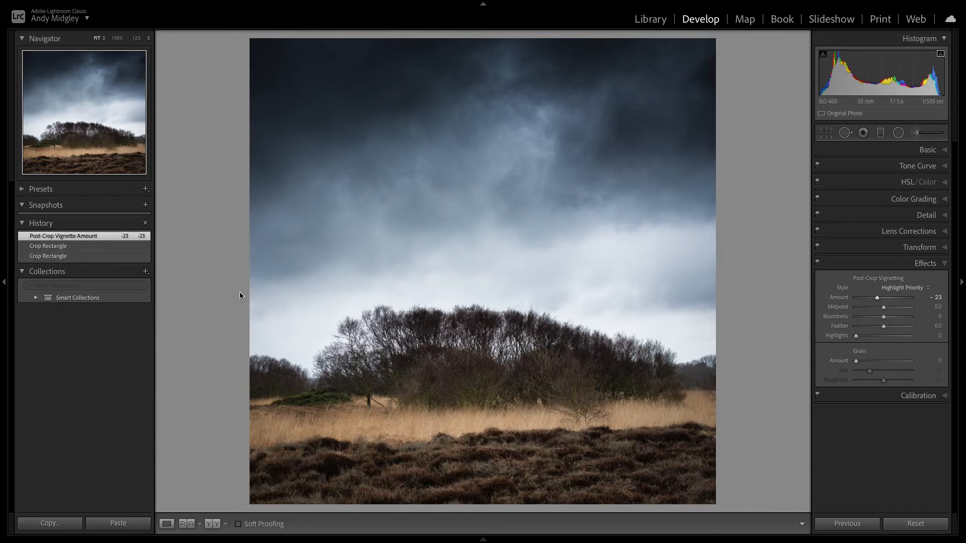
- View the original _ASM8274.nef at its Import history state, then switch back to _ASM8274-Edit.tif to compare before and after
mouse_move(194, 538)
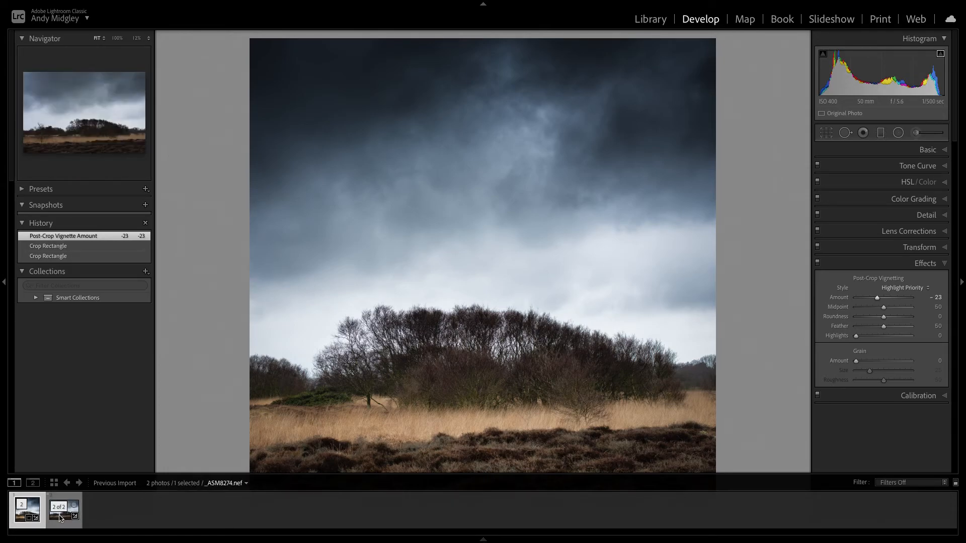
left_click(60, 516)
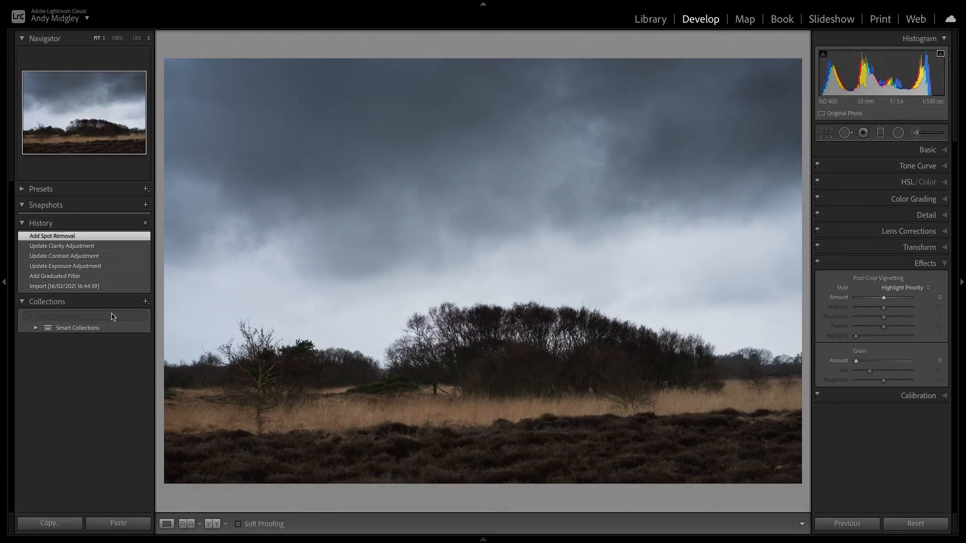
left_click(105, 287)
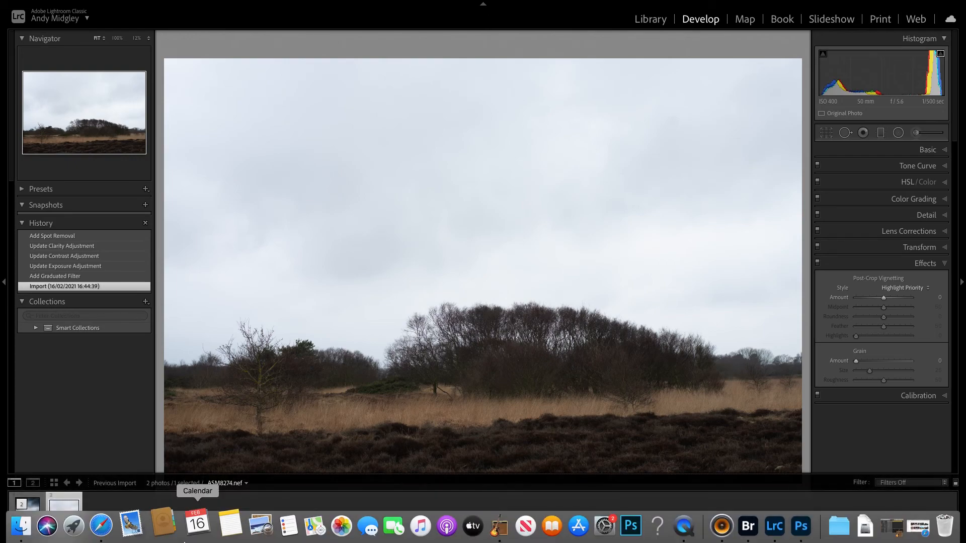
left_click(34, 512)
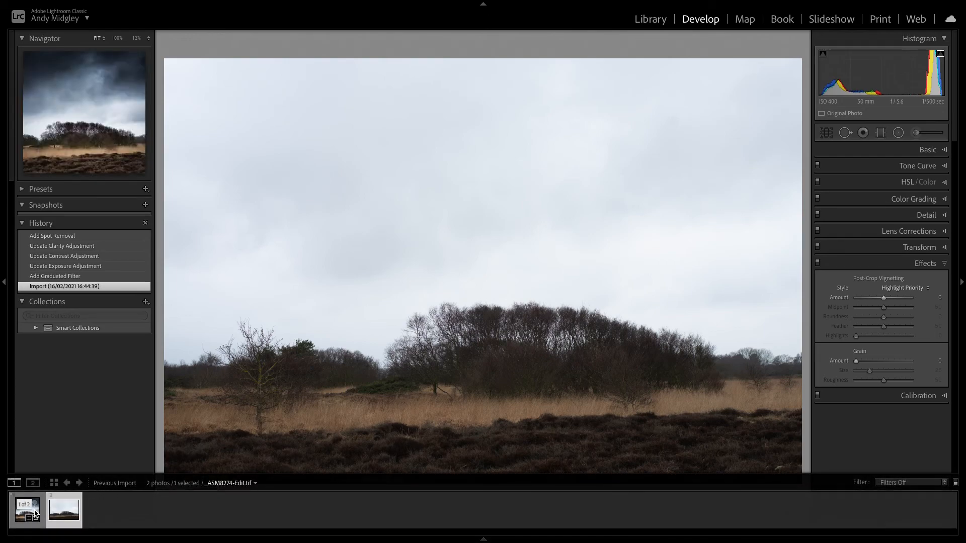